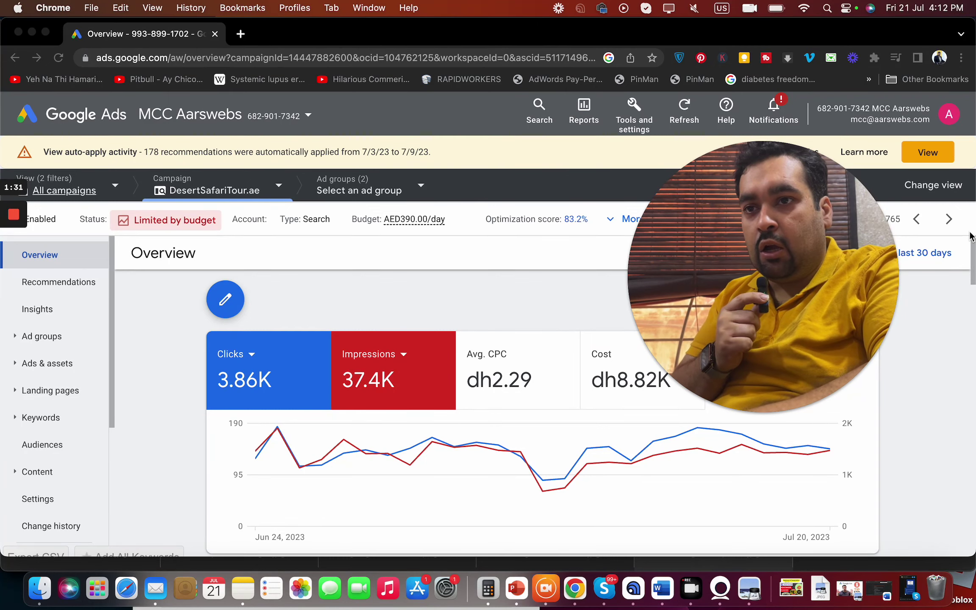
Step: Open the DesertSafariTour.ae campaign's Audiences page and reload it
{"action": "left_click", "coordinate": [110, 410]}
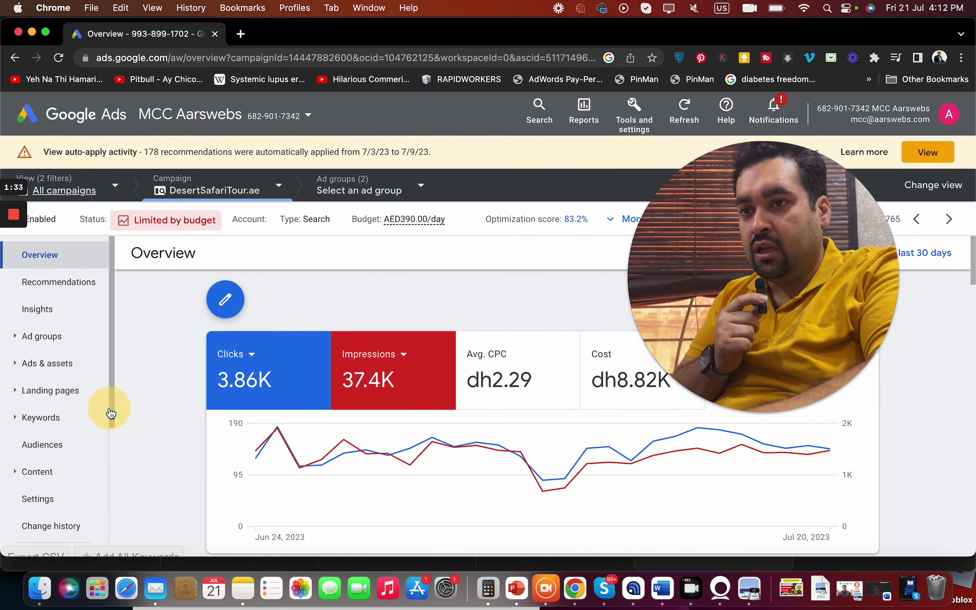
{"action": "left_click_drag", "start_coordinate": [110, 409], "coordinate": [110, 421]}
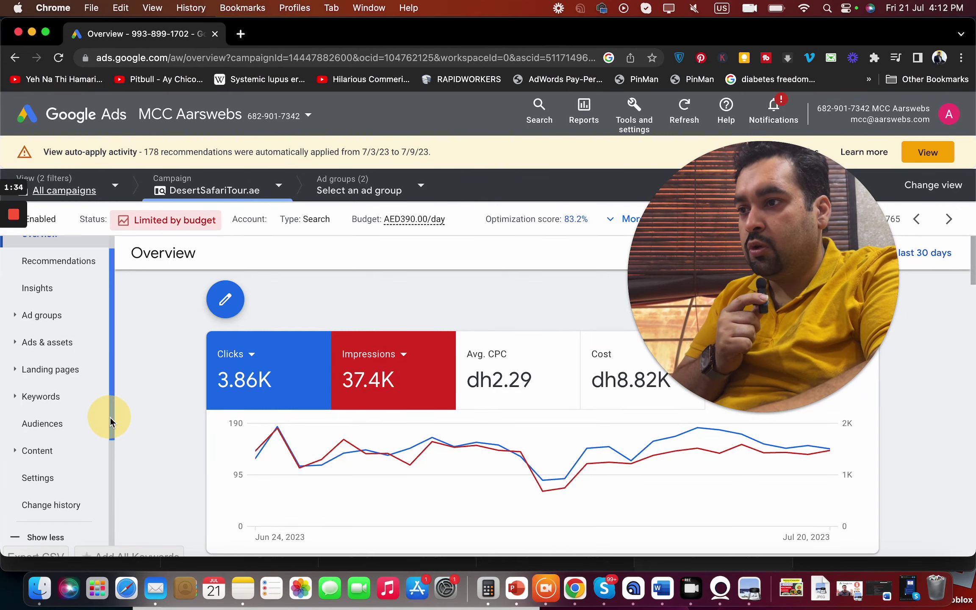
{"action": "left_click", "coordinate": [35, 432]}
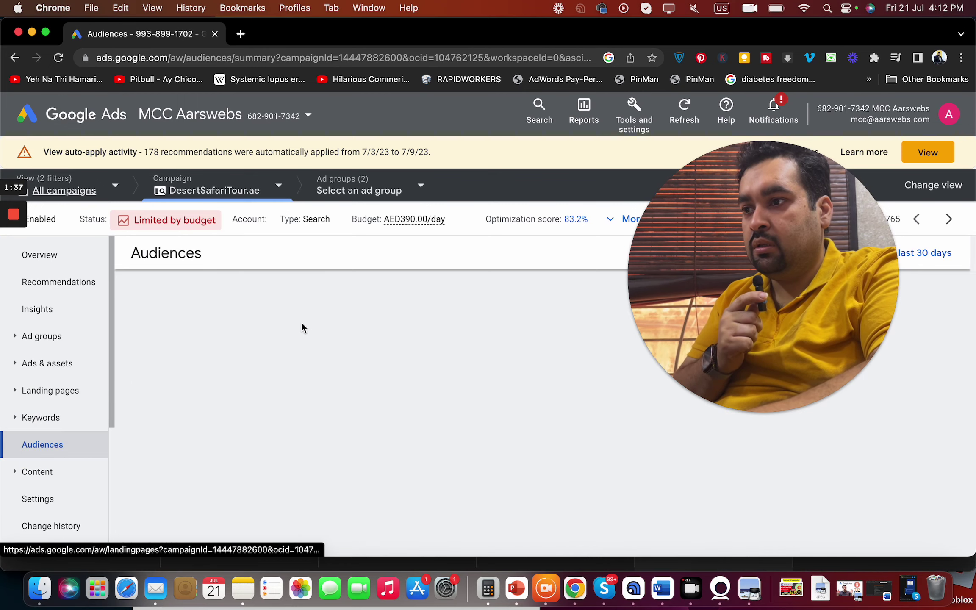
{"action": "left_click_drag", "start_coordinate": [746, 262], "coordinate": [696, 191]}
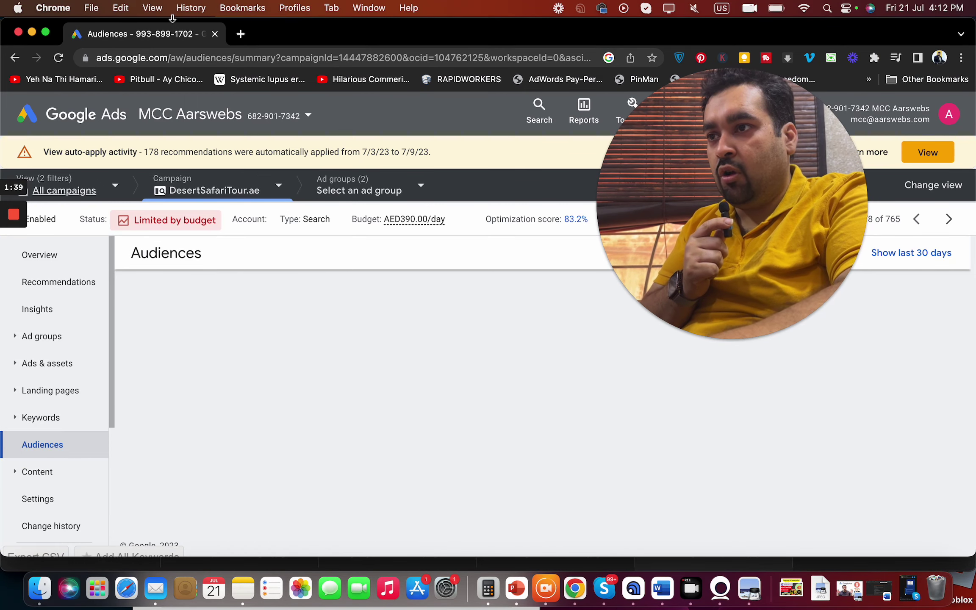
{"action": "left_click", "coordinate": [171, 60]}
{"action": "key", "text": "Return"}
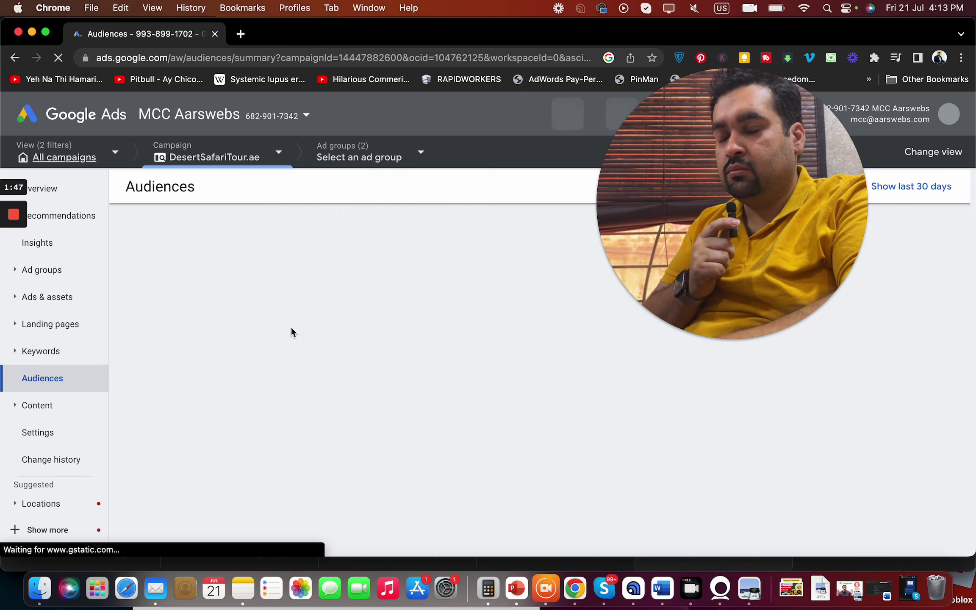
Step: Review the age demographics and exclusions, checking the Add exclusions levels without choosing one
{"action": "mouse_move", "coordinate": [668, 227]}
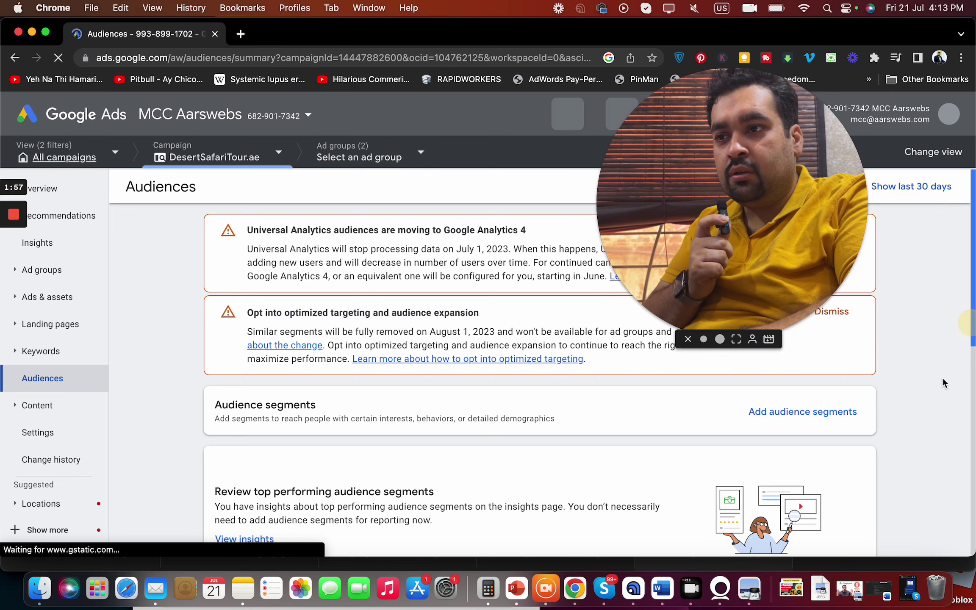
{"action": "scroll", "coordinate": [957, 407], "scroll_direction": "down", "scroll_amount": 5}
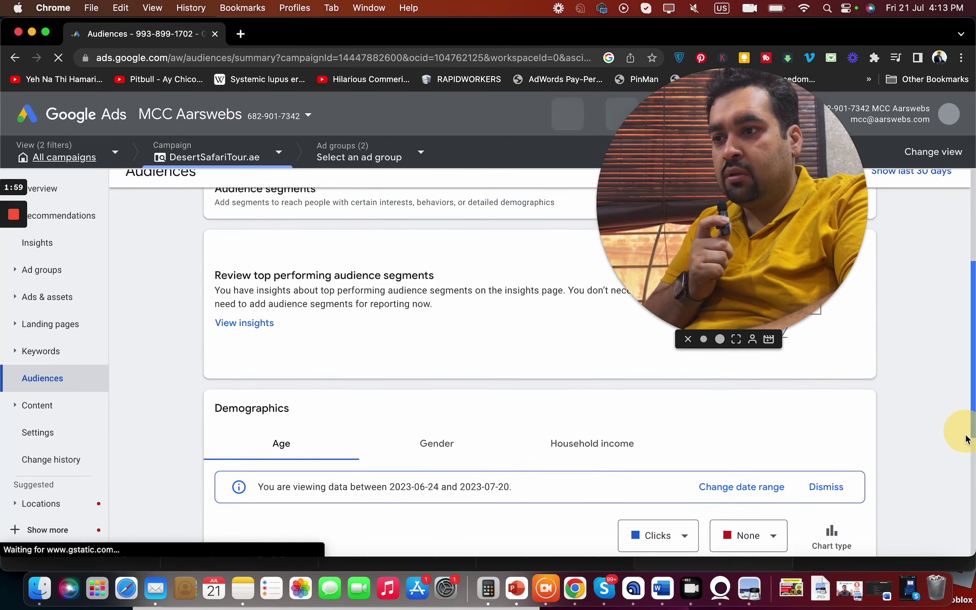
{"action": "scroll", "coordinate": [966, 439], "scroll_direction": "down", "scroll_amount": 5}
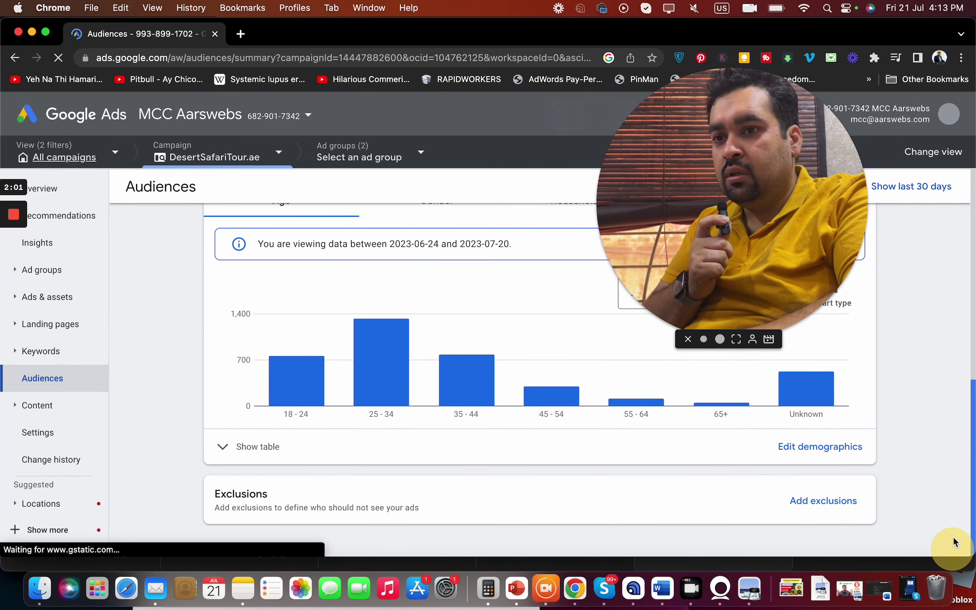
{"action": "scroll", "coordinate": [953, 542], "scroll_direction": "up", "scroll_amount": 5}
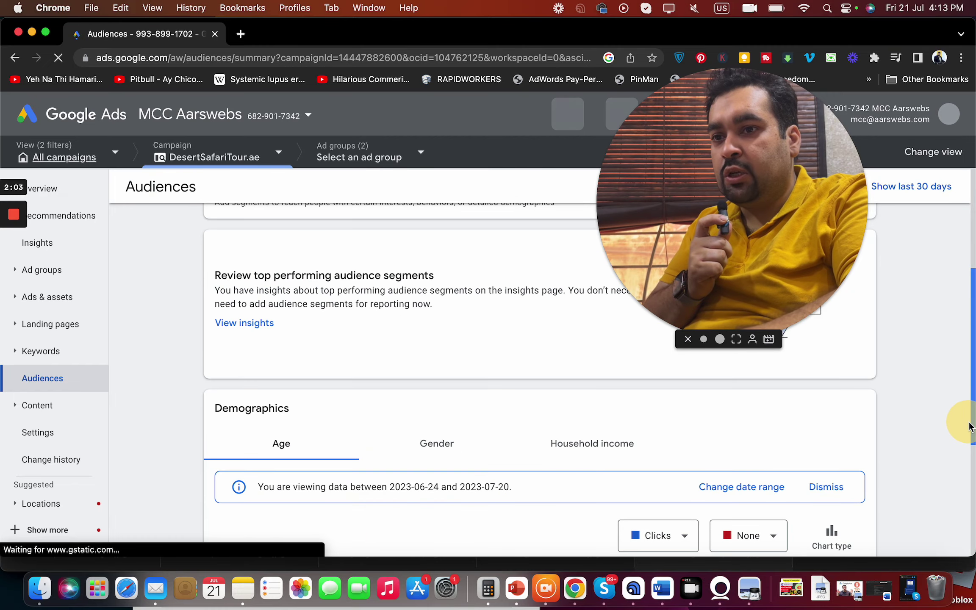
{"action": "scroll", "coordinate": [961, 473], "scroll_direction": "down", "scroll_amount": 5}
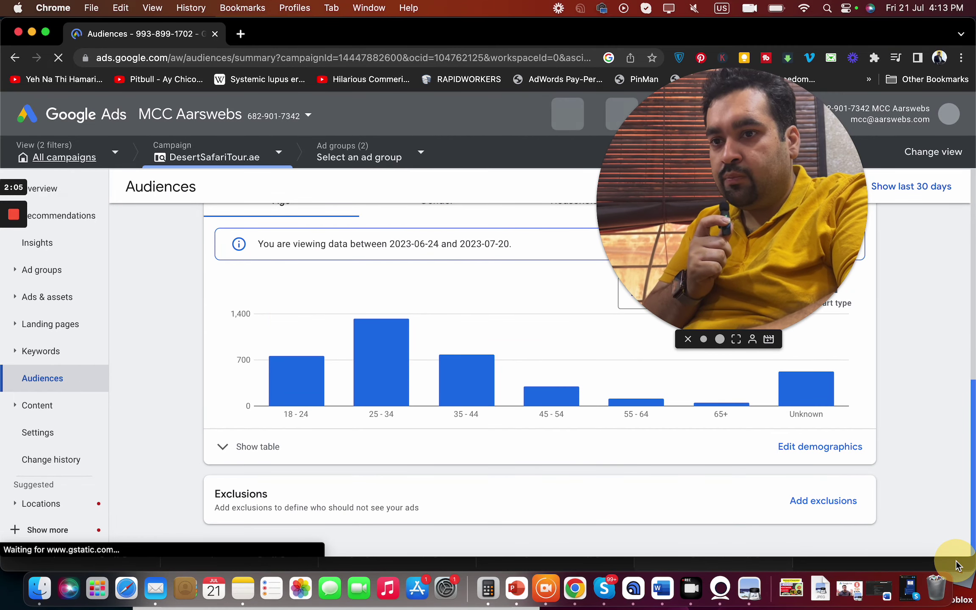
{"action": "left_click", "coordinate": [801, 504]}
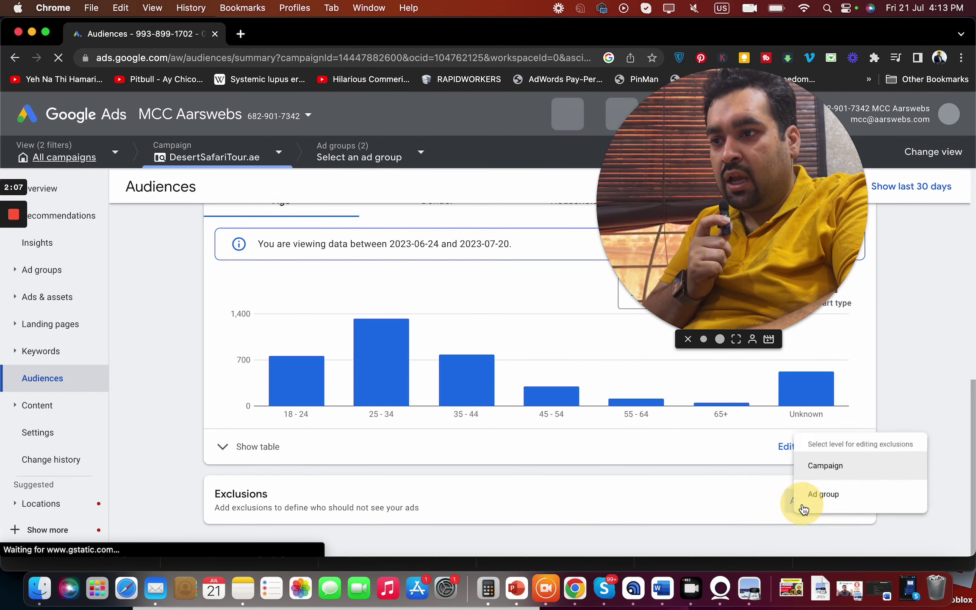
{"action": "left_click", "coordinate": [962, 436]}
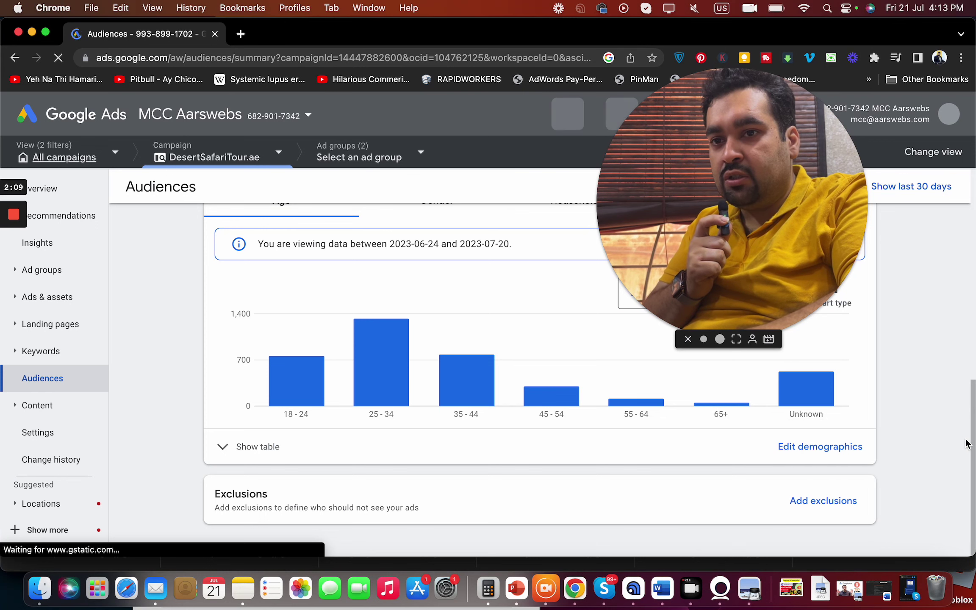
{"action": "left_click_drag", "start_coordinate": [972, 447], "coordinate": [968, 231]}
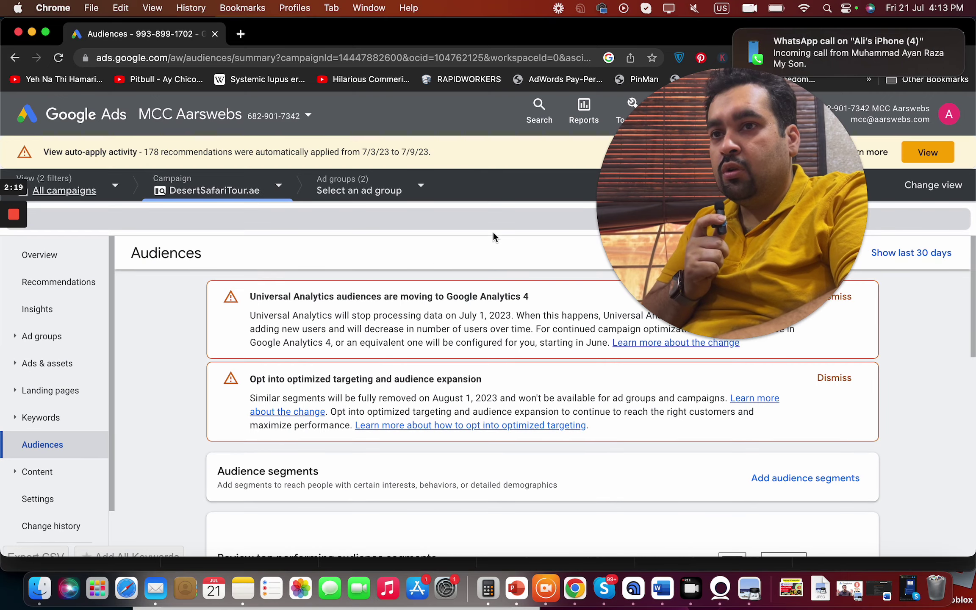
Step: Move from Ad groups back to the campaign Overview, check the campaign picker without switching, and reload
{"action": "left_click", "coordinate": [734, 32]}
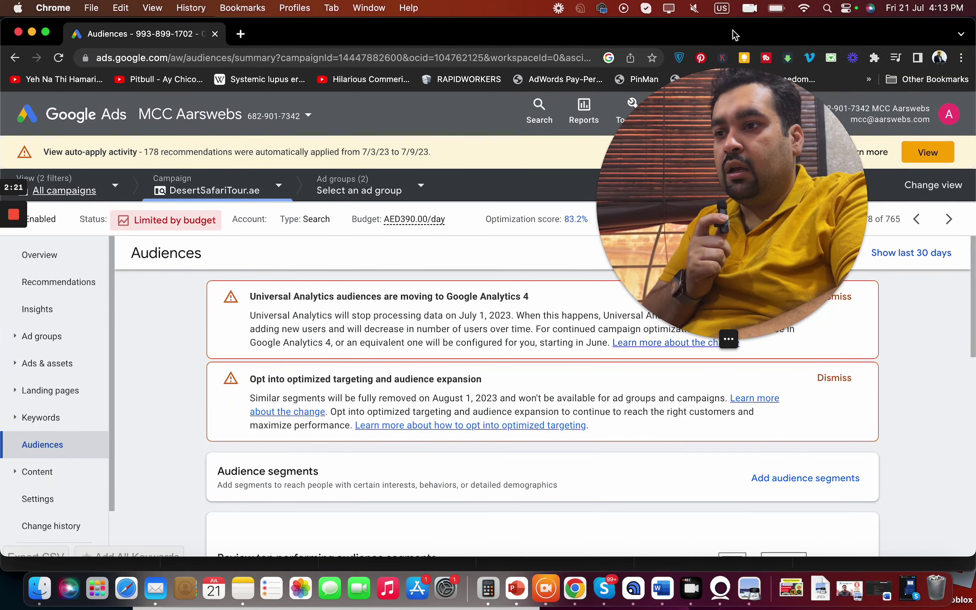
{"action": "left_click", "coordinate": [91, 338]}
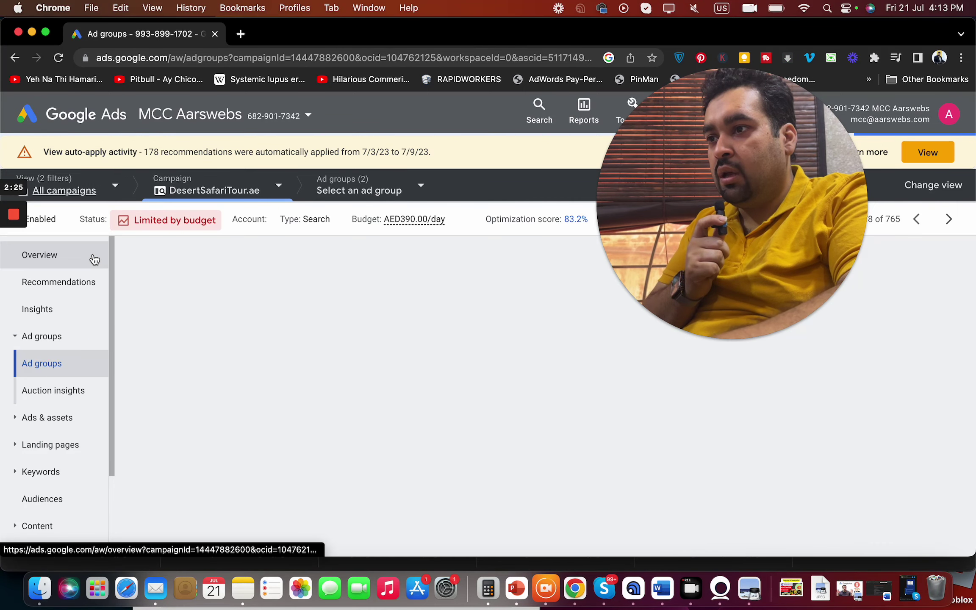
{"action": "left_click", "coordinate": [94, 259]}
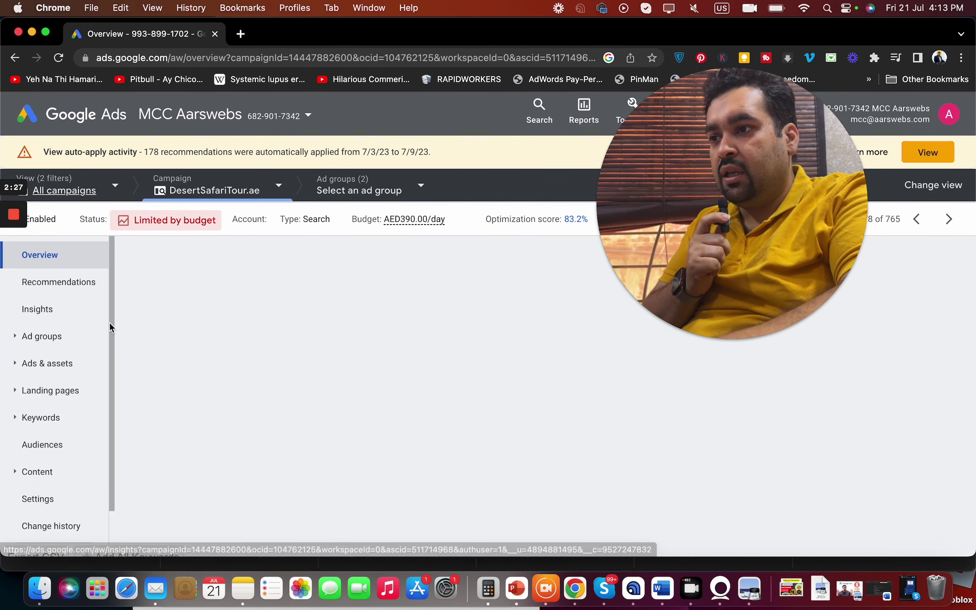
{"action": "left_click", "coordinate": [244, 192]}
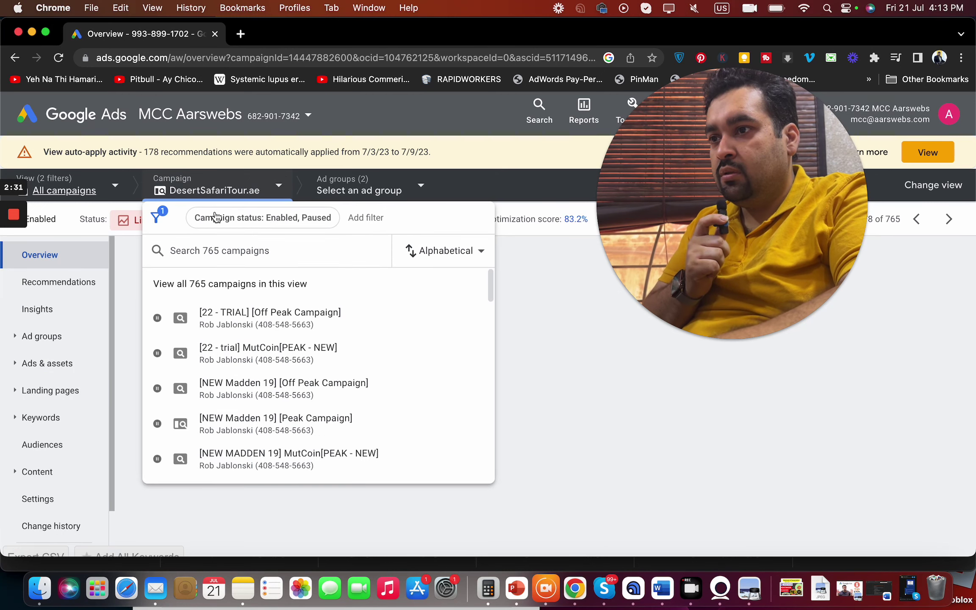
{"action": "left_click", "coordinate": [131, 295]}
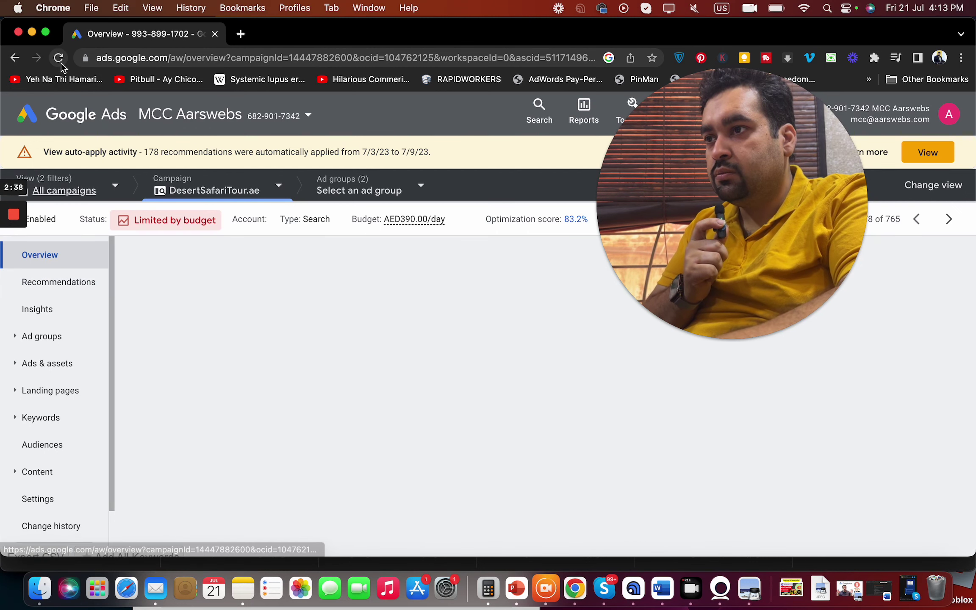
{"action": "left_click", "coordinate": [194, 181]}
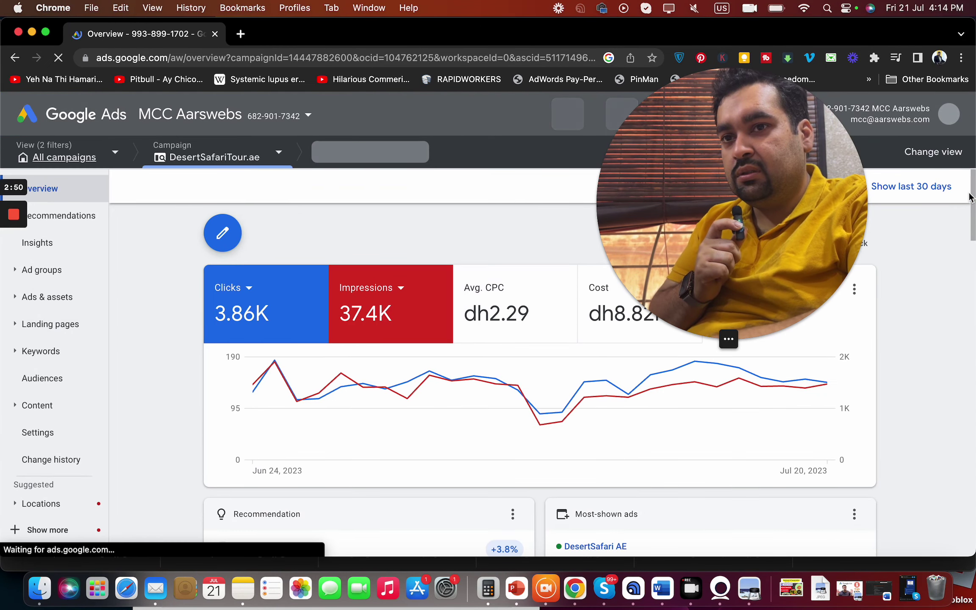
{"action": "mouse_move", "coordinate": [969, 197]}
{"action": "left_mouse_down"}
{"action": "mouse_move", "coordinate": [970, 256]}
{"action": "mouse_move", "coordinate": [971, 214]}
{"action": "left_mouse_up"}
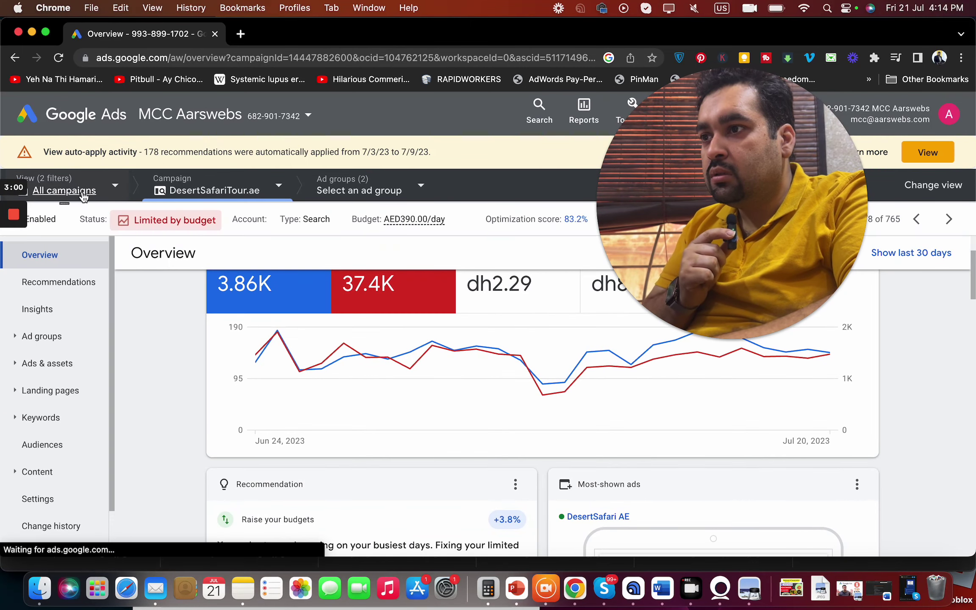
Step: Switch to All campaigns and start a new campaign
{"action": "left_click", "coordinate": [65, 191]}
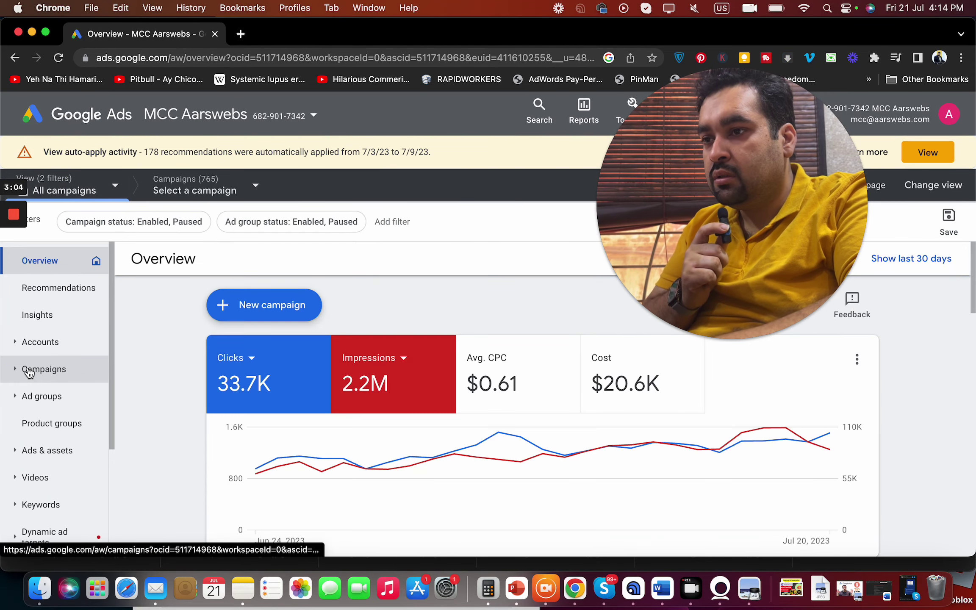
{"action": "left_click", "coordinate": [251, 311]}
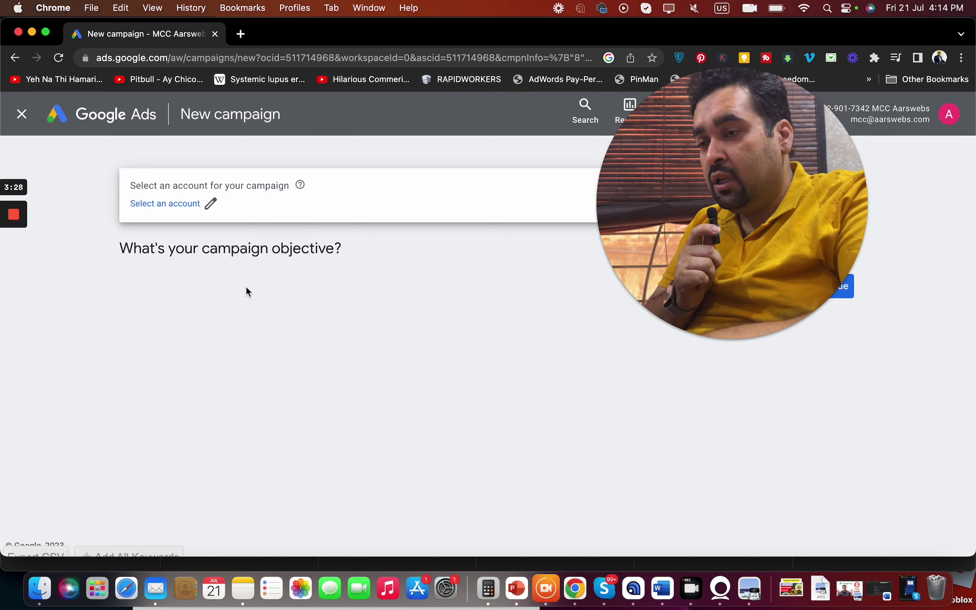
Step: Pick the managed account, choose the Leads objective and Search type, and continue to Leads-Search-1
{"action": "left_click", "coordinate": [196, 204]}
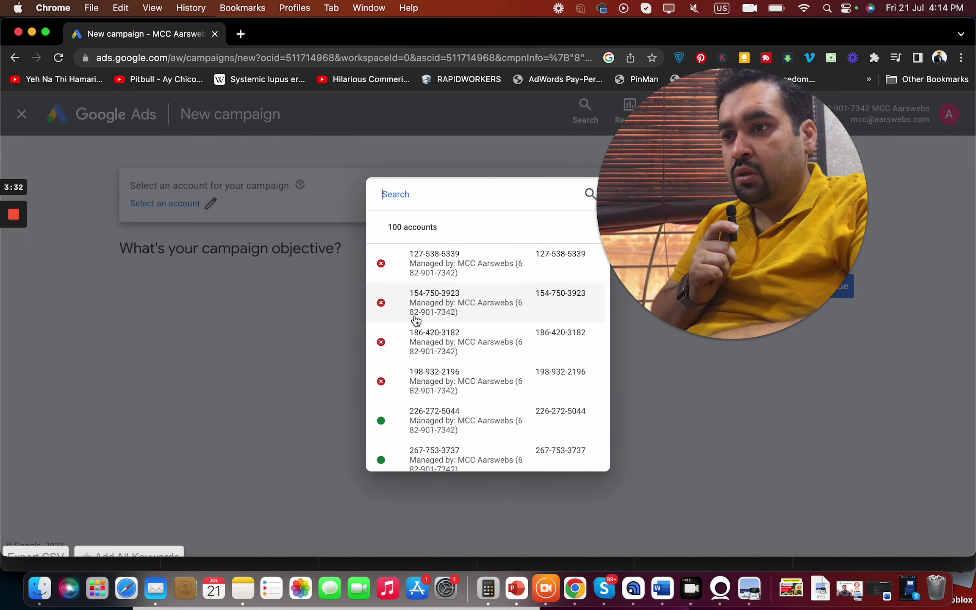
{"action": "left_click", "coordinate": [469, 423]}
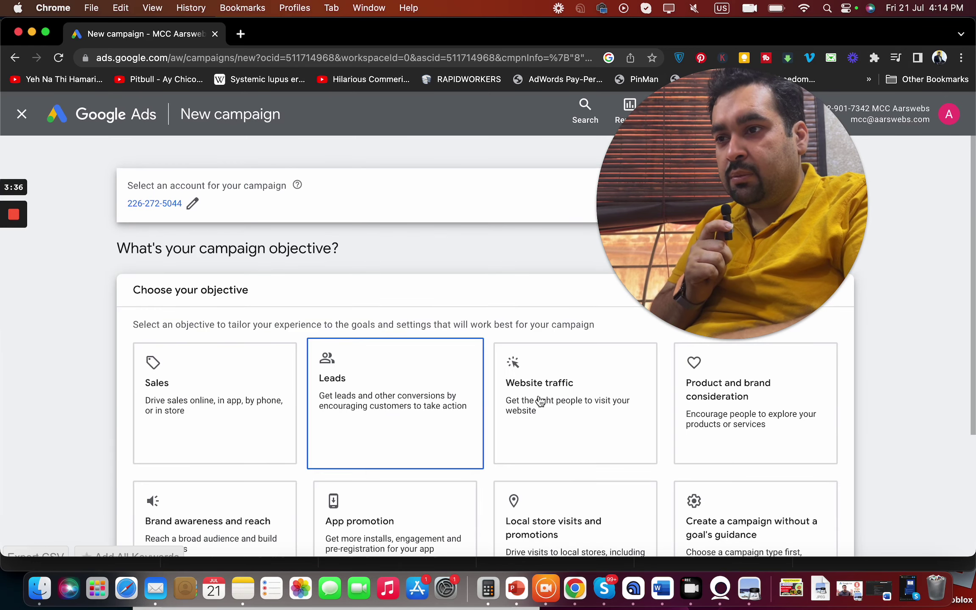
{"action": "scroll", "coordinate": [965, 386], "scroll_direction": "down", "scroll_amount": 4}
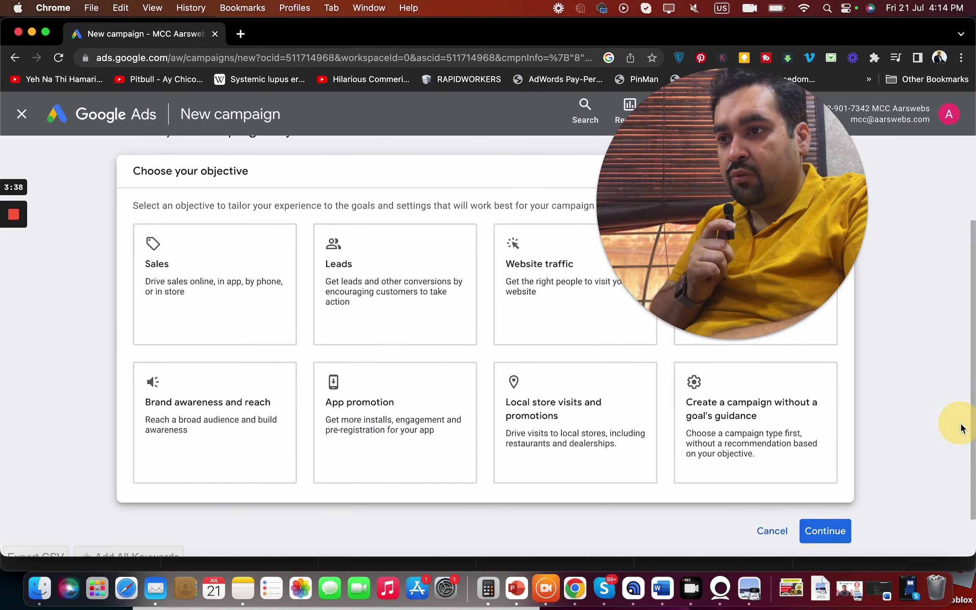
{"action": "left_click", "coordinate": [459, 318]}
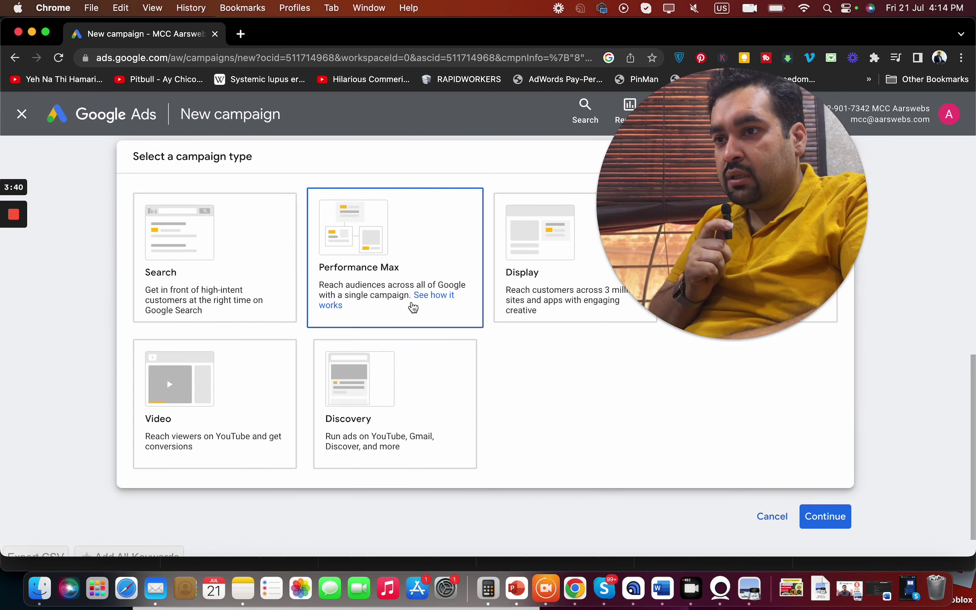
{"action": "left_click", "coordinate": [165, 303]}
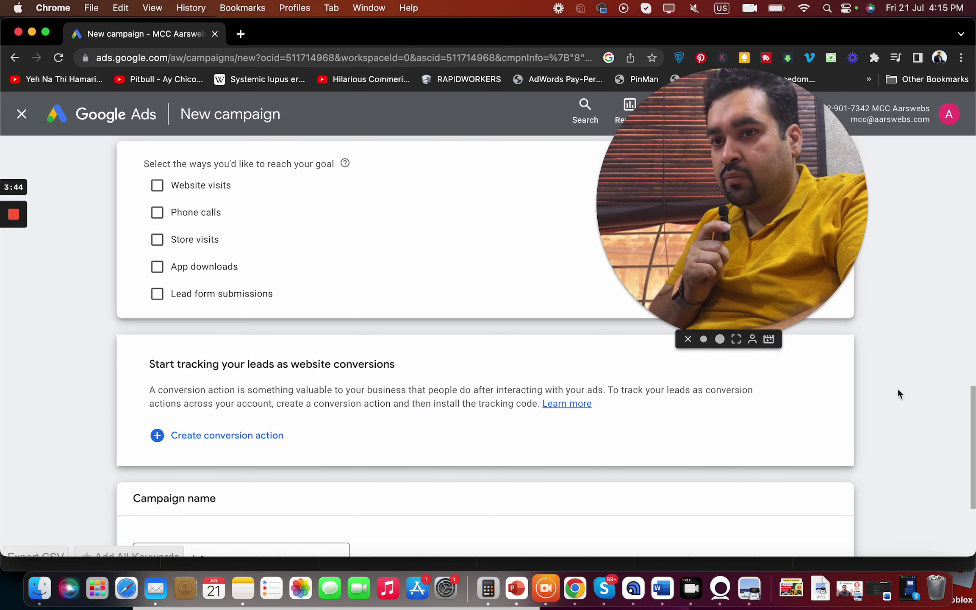
{"action": "left_click", "coordinate": [972, 443]}
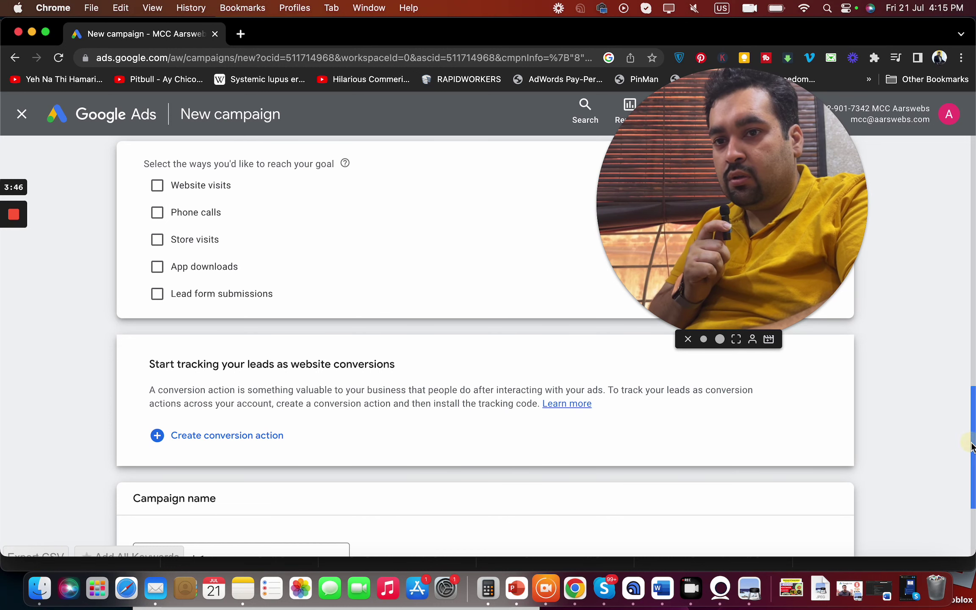
{"action": "left_click_drag", "start_coordinate": [971, 447], "coordinate": [971, 495]}
{"action": "left_click", "coordinate": [843, 483]}
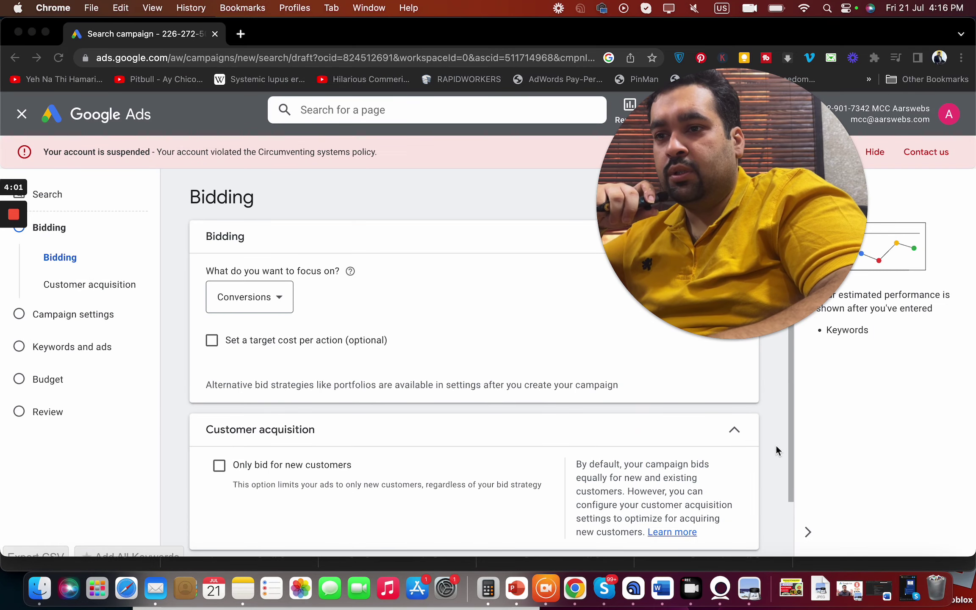
Step: Accept Conversions bidding and advance the draft to Campaign settings
{"action": "left_click", "coordinate": [794, 459]}
{"action": "left_click", "coordinate": [795, 489]}
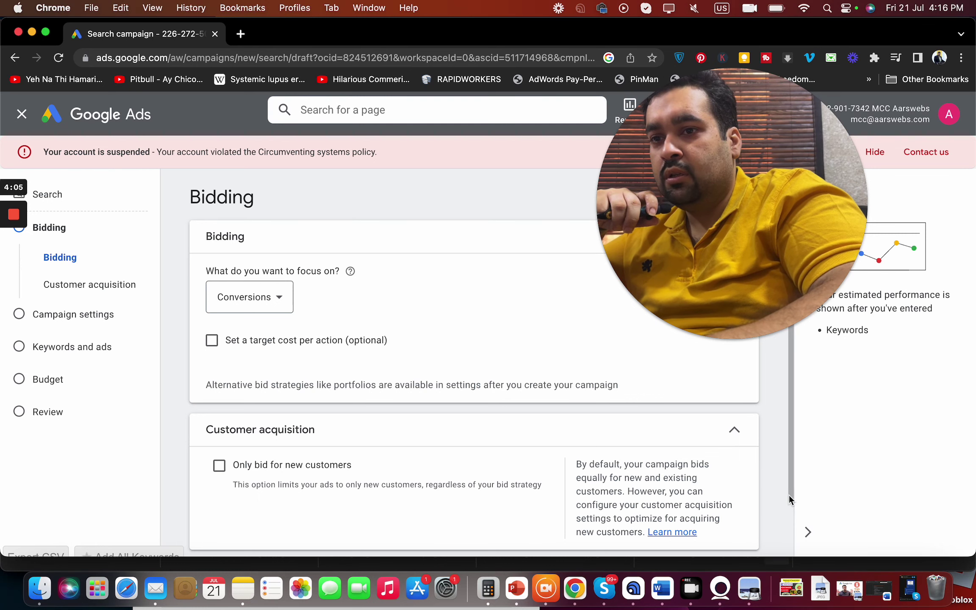
{"action": "left_click_drag", "start_coordinate": [788, 494], "coordinate": [793, 551]}
{"action": "left_click", "coordinate": [734, 523]}
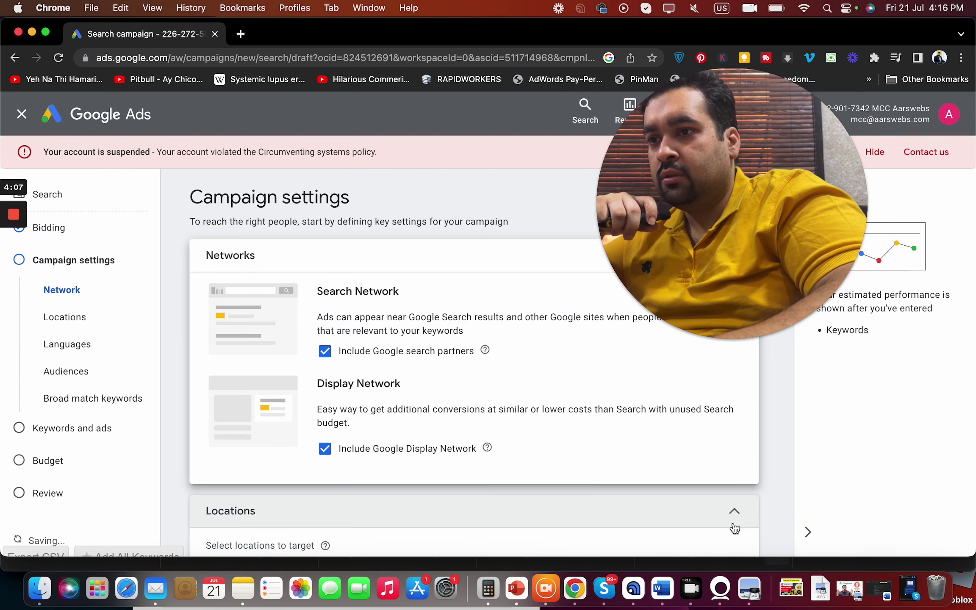
Step: Expand the Audience segments section under Campaign settings
{"action": "scroll", "coordinate": [781, 436], "scroll_direction": "down", "scroll_amount": 6}
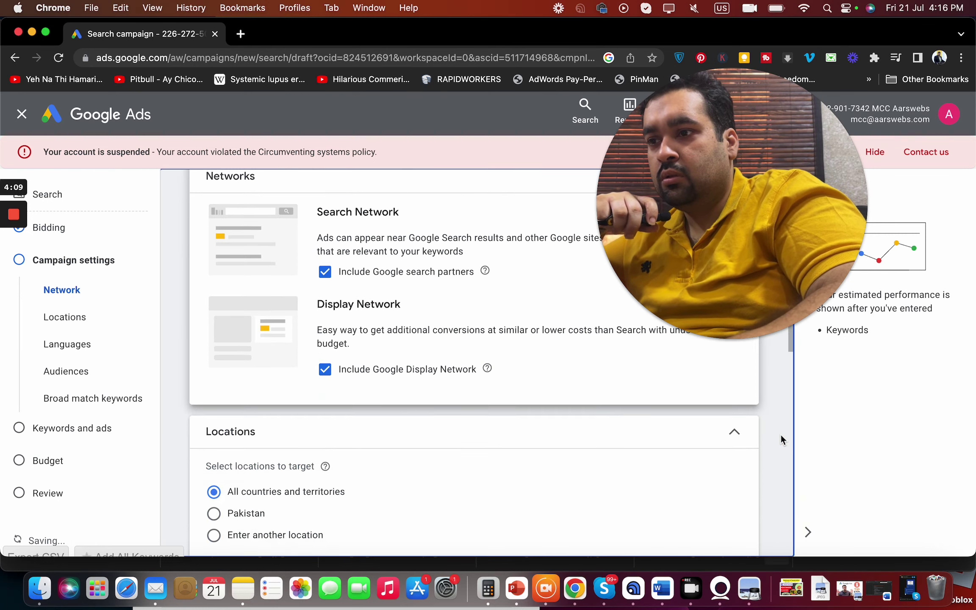
{"action": "scroll", "coordinate": [781, 436], "scroll_direction": "down", "scroll_amount": 6}
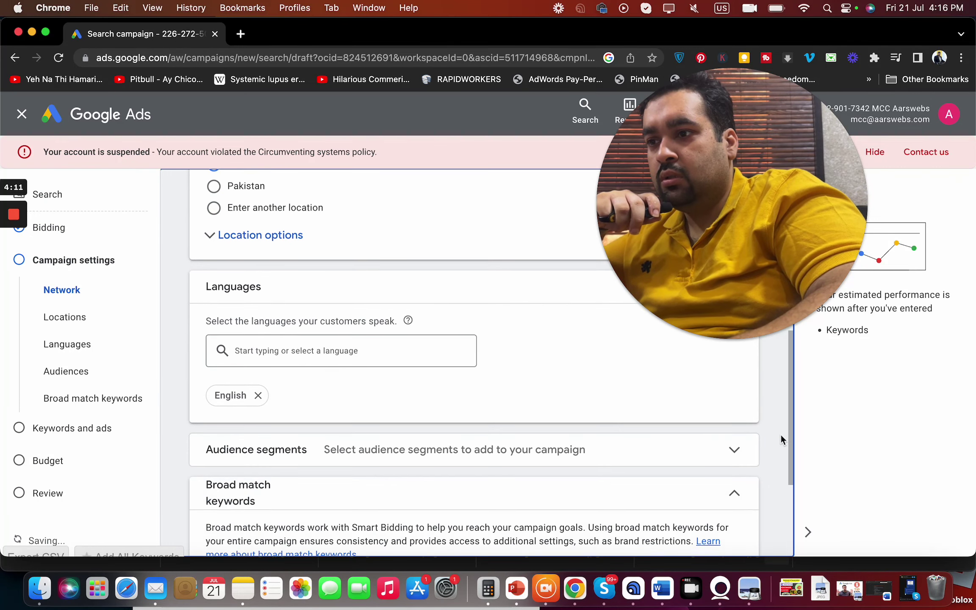
{"action": "left_click", "coordinate": [738, 375]}
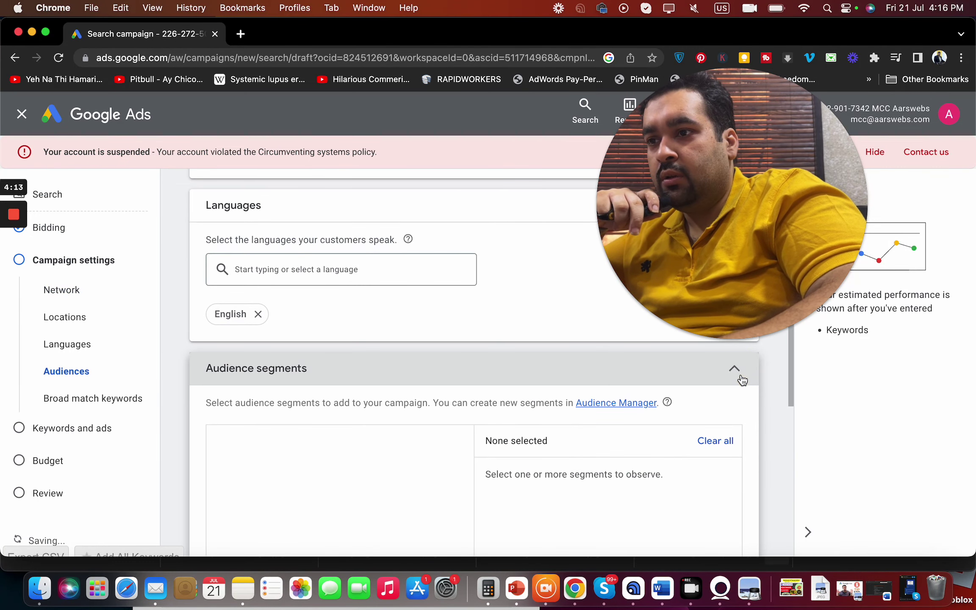
{"action": "mouse_move", "coordinate": [794, 397]}
{"action": "left_mouse_down"}
{"action": "mouse_move", "coordinate": [781, 511]}
{"action": "mouse_move", "coordinate": [785, 409]}
{"action": "left_mouse_up"}
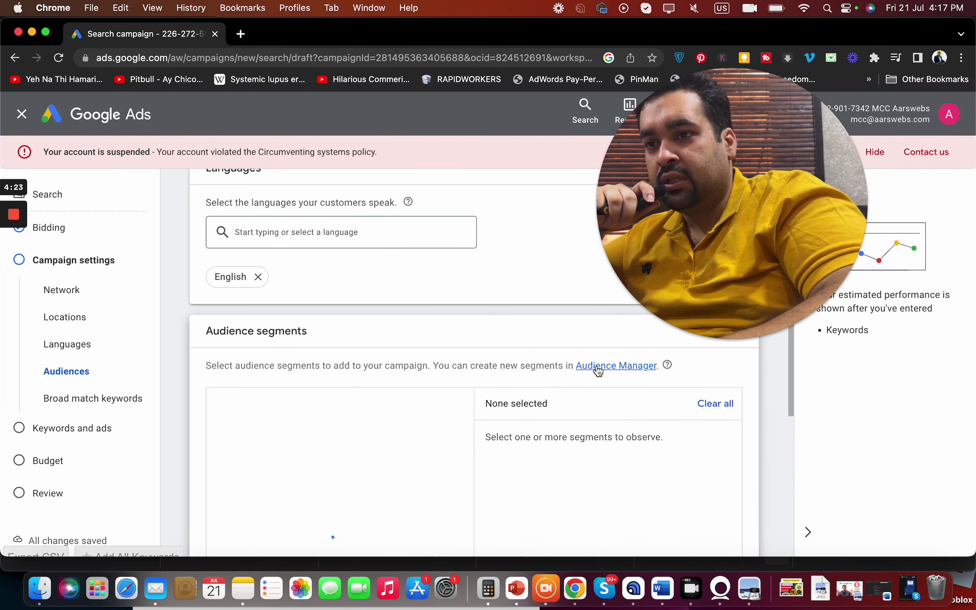
Step: Add then remove the Beauty & Wellness segment, leaving none selected, and open Audience Manager
{"action": "left_click_drag", "start_coordinate": [788, 401], "coordinate": [782, 457]}
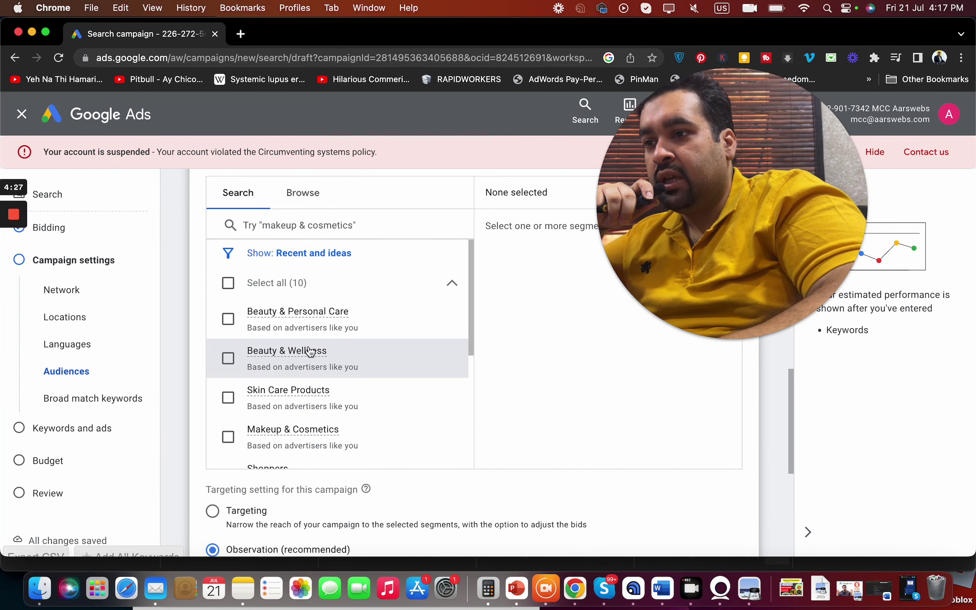
{"action": "left_click", "coordinate": [228, 359]}
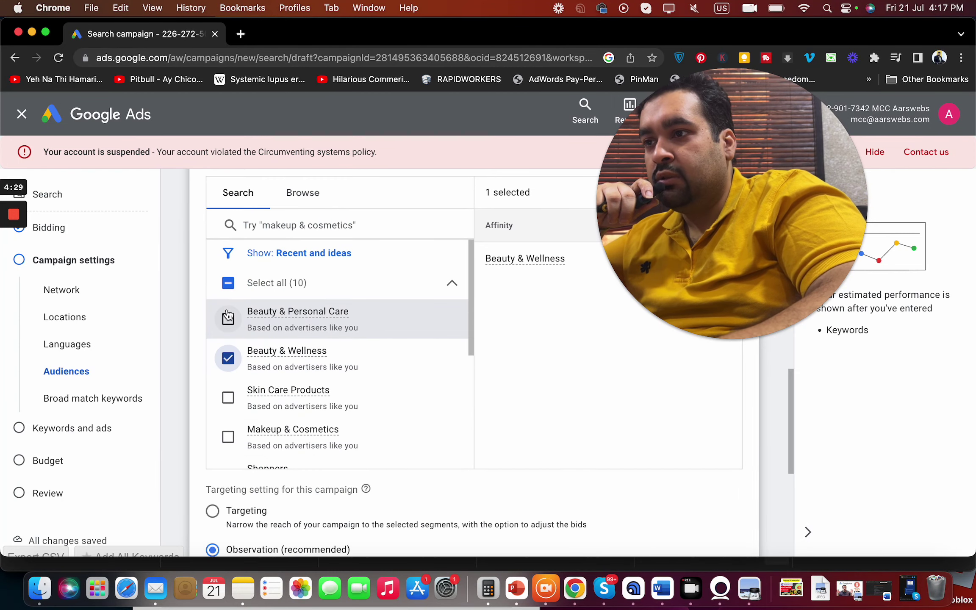
{"action": "mouse_move", "coordinate": [791, 396]}
{"action": "left_mouse_down"}
{"action": "mouse_move", "coordinate": [790, 437]}
{"action": "mouse_move", "coordinate": [789, 393]}
{"action": "left_mouse_up"}
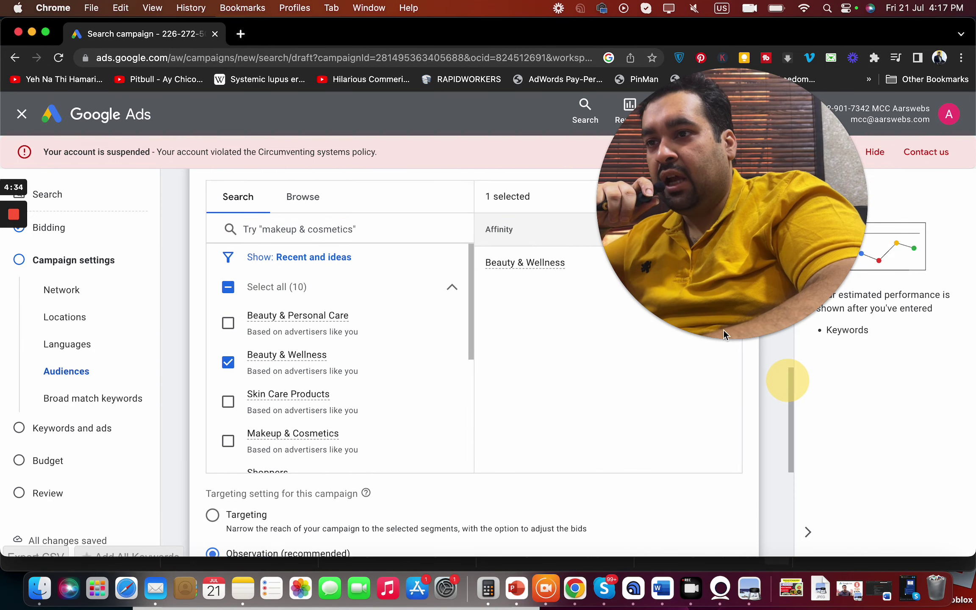
{"action": "left_click", "coordinate": [228, 365]}
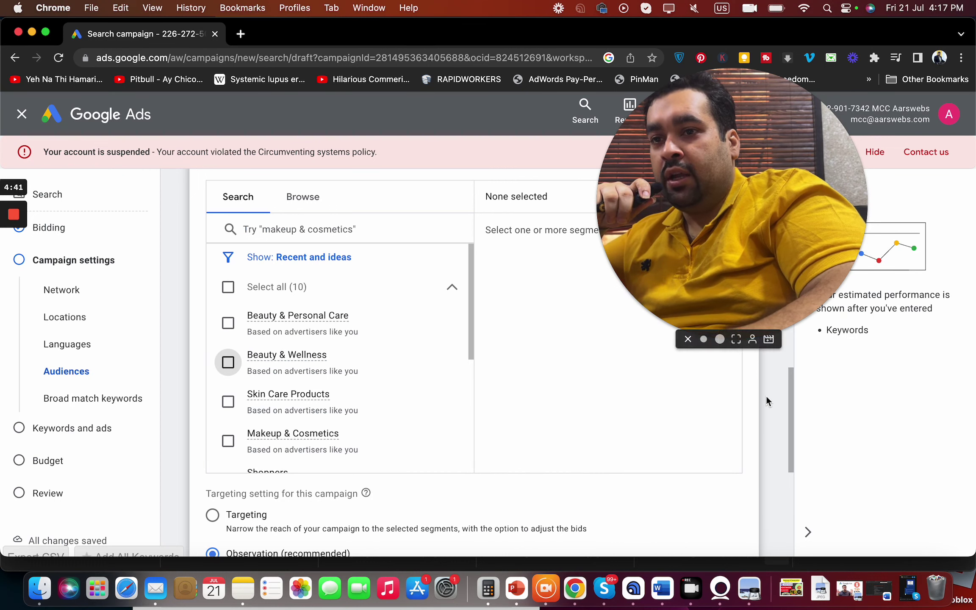
{"action": "left_click_drag", "start_coordinate": [789, 422], "coordinate": [791, 374]}
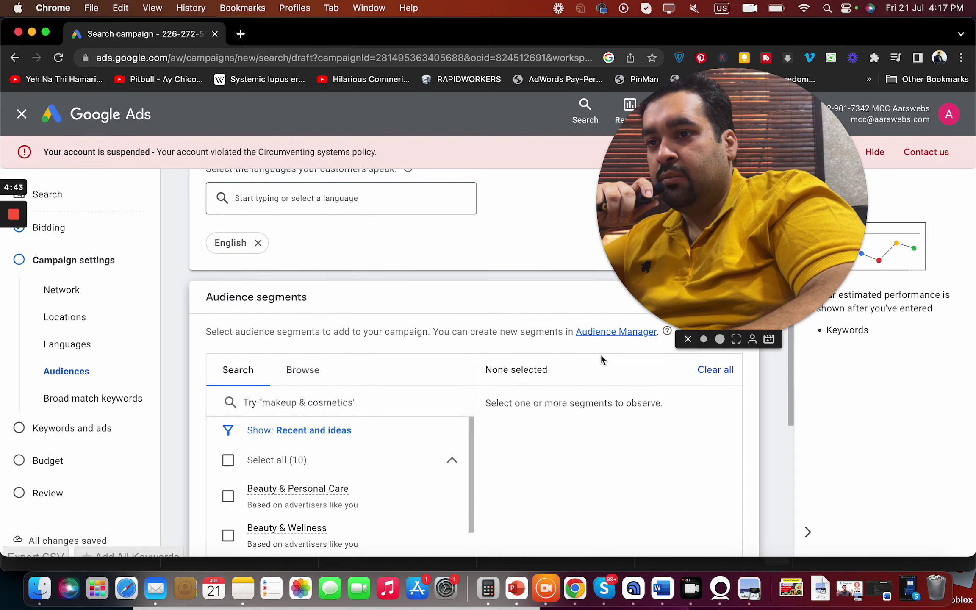
{"action": "left_click", "coordinate": [586, 334]}
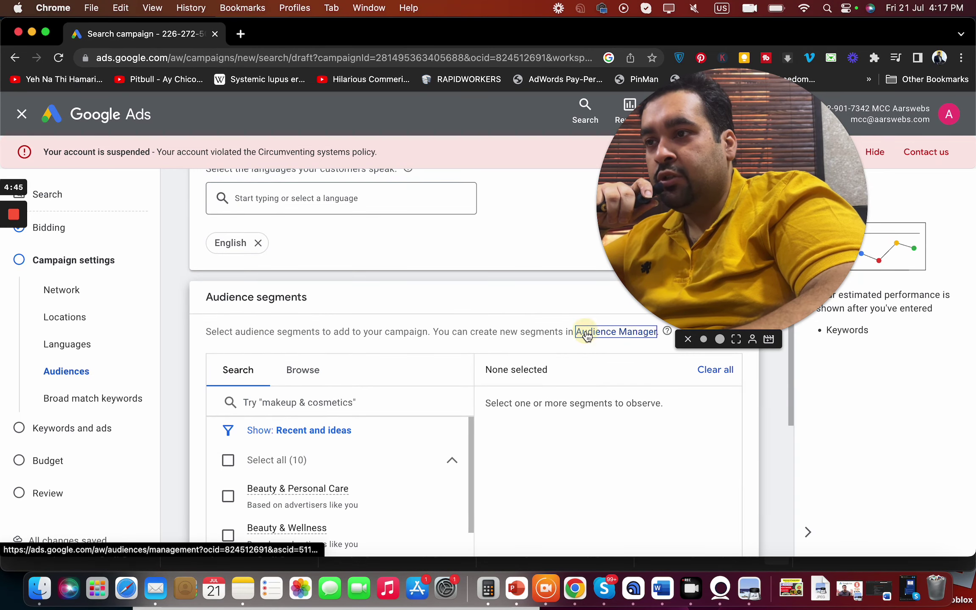